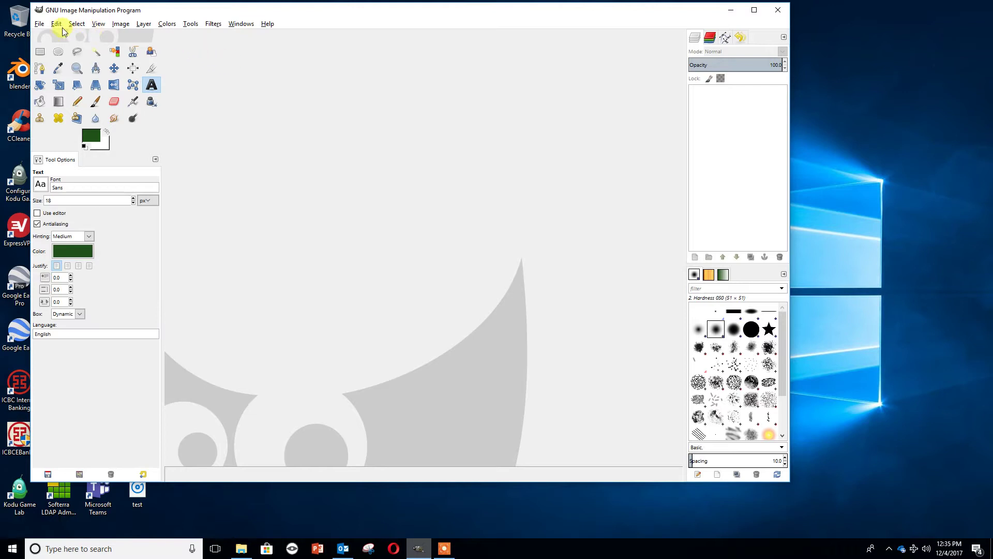
Create a new image 250 pixels wide and 80 pixels high.
{"action": "left_click", "coordinate": [40, 24]}
{"action": "left_click", "coordinate": [42, 36]}
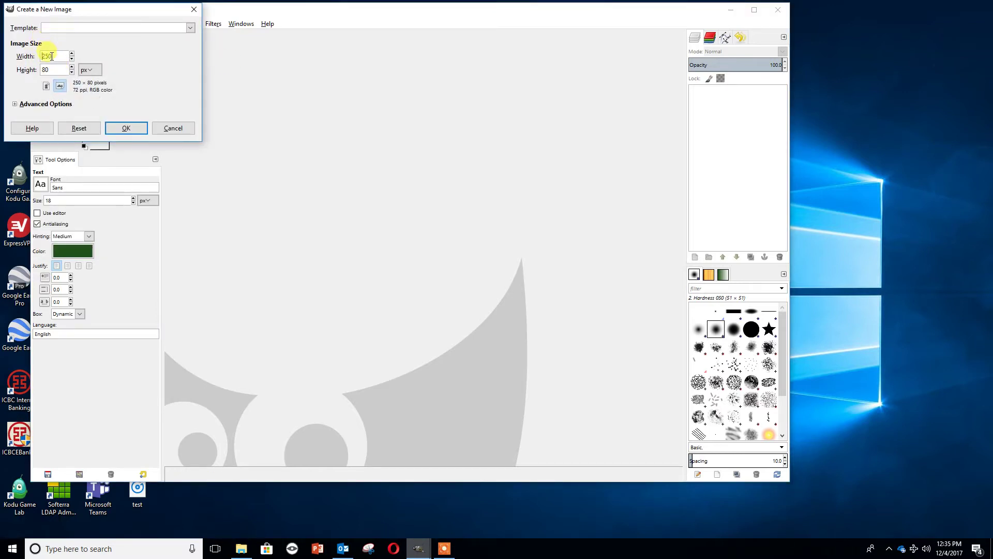
{"action": "double_click", "coordinate": [53, 69]}
{"action": "left_click", "coordinate": [126, 129]}
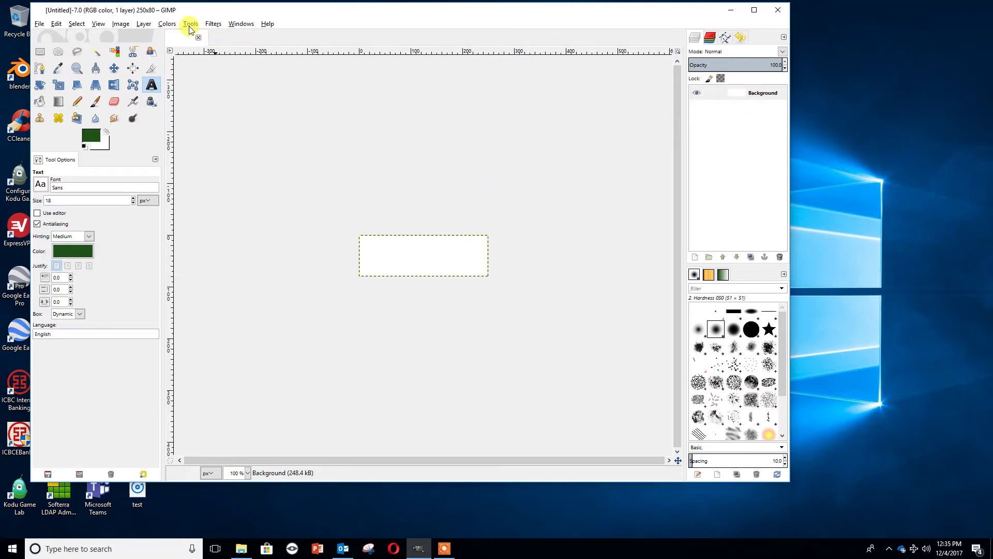
Add a transparency-filled layer named 'Layer' above the Background.
{"action": "left_click", "coordinate": [151, 25]}
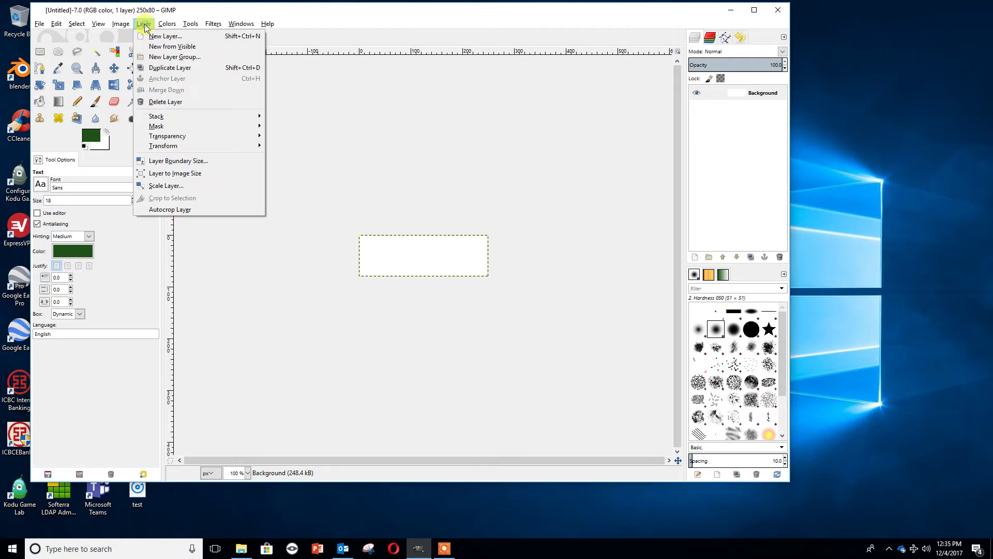
{"action": "left_click", "coordinate": [147, 35]}
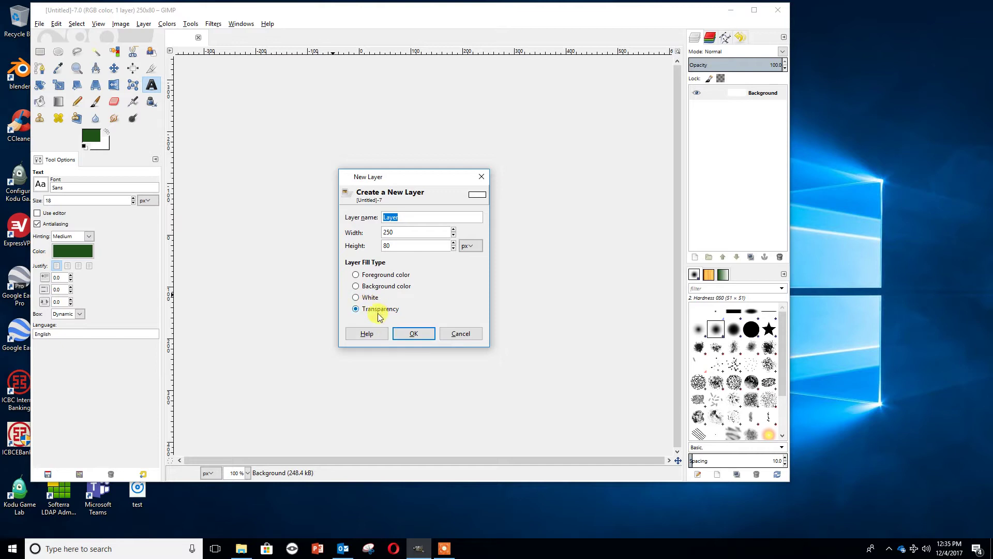
{"action": "left_click", "coordinate": [412, 333]}
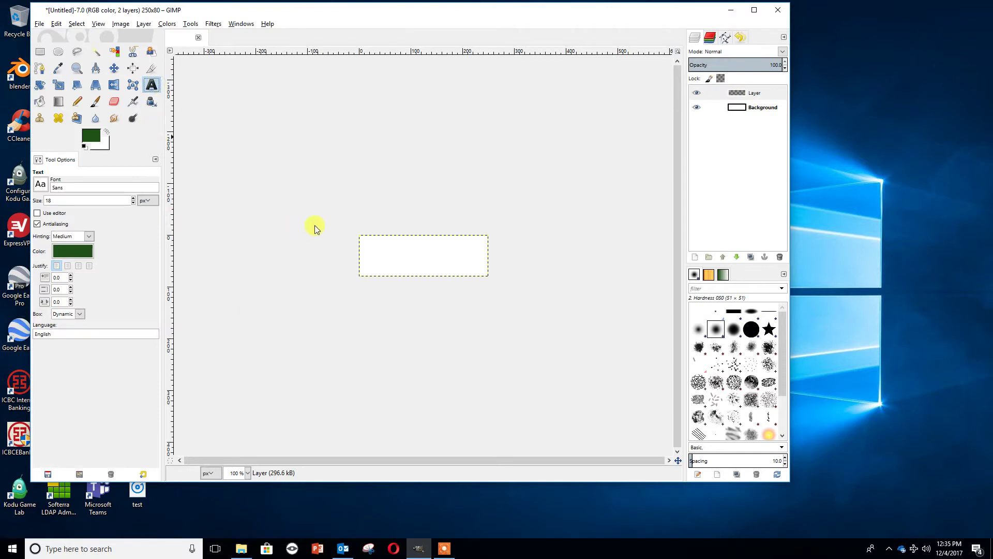
Draw a text box across the whole 250×80 canvas and set its font to Garamond Bold.
{"action": "left_click_drag", "start_coordinate": [360, 235], "coordinate": [489, 277]}
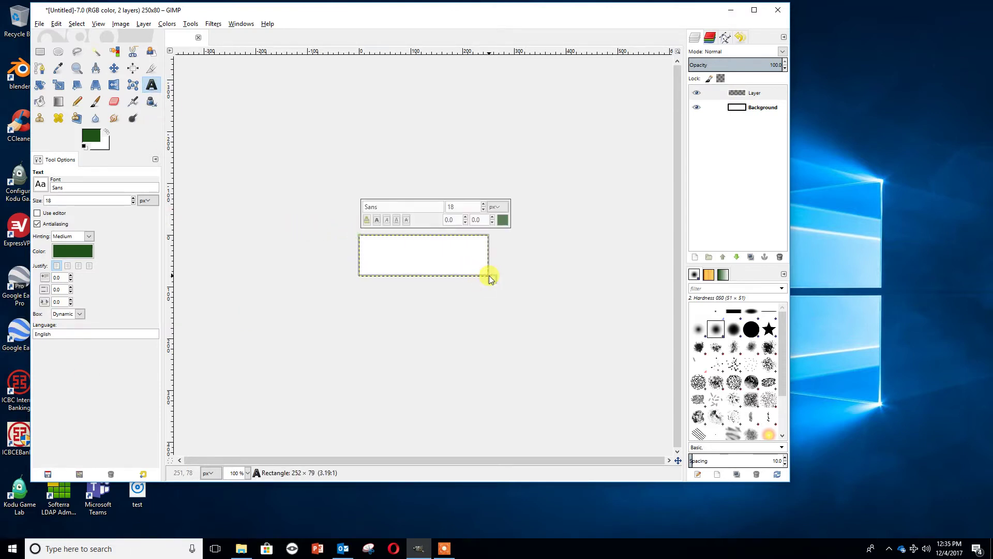
{"action": "left_click", "coordinate": [411, 209]}
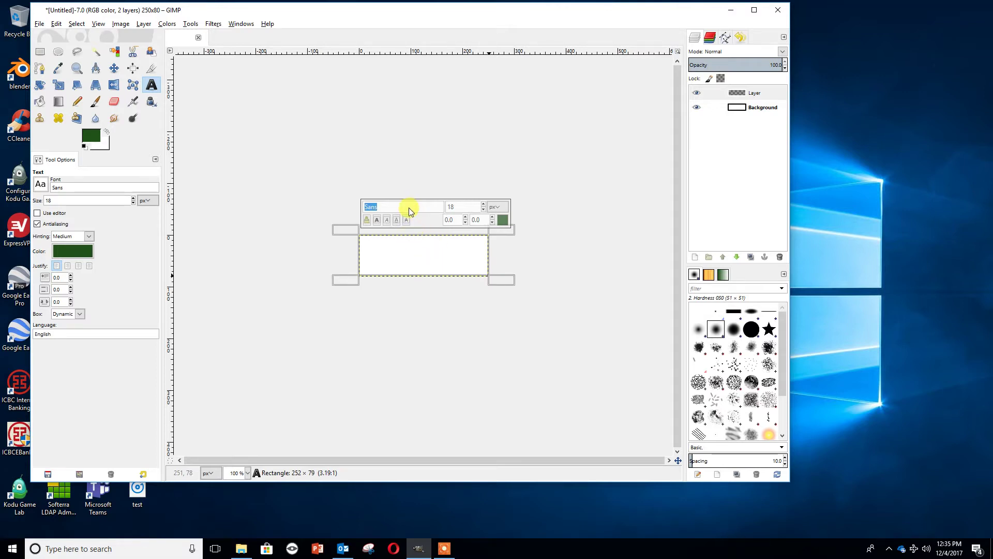
{"action": "type", "text": "ga"}
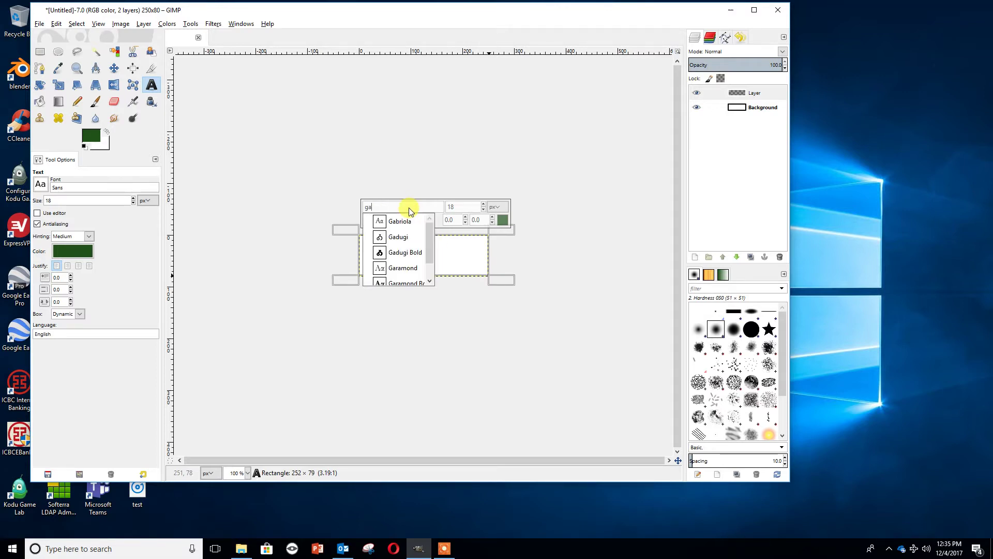
{"action": "scroll", "coordinate": [422, 260], "scroll_direction": "down", "scroll_amount": 1}
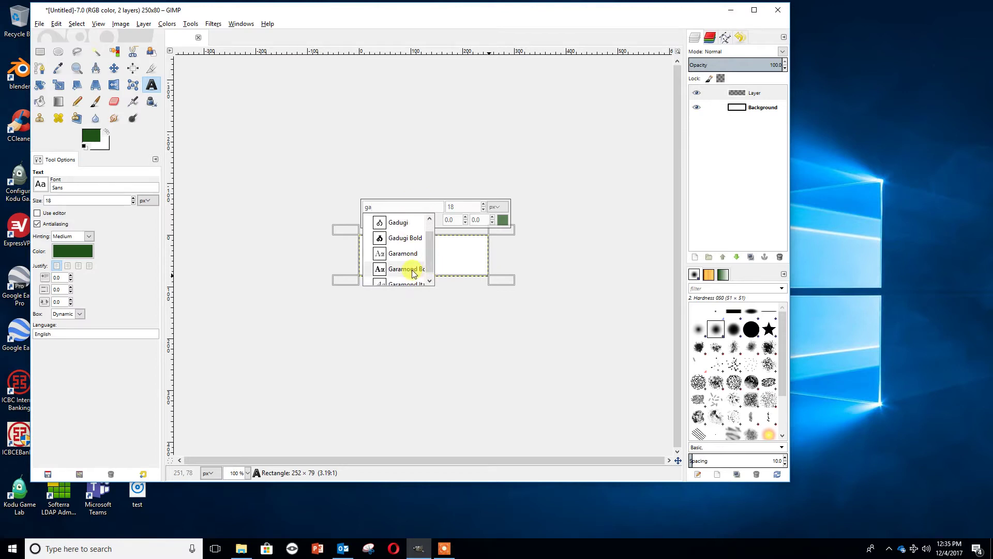
{"action": "left_click", "coordinate": [413, 269]}
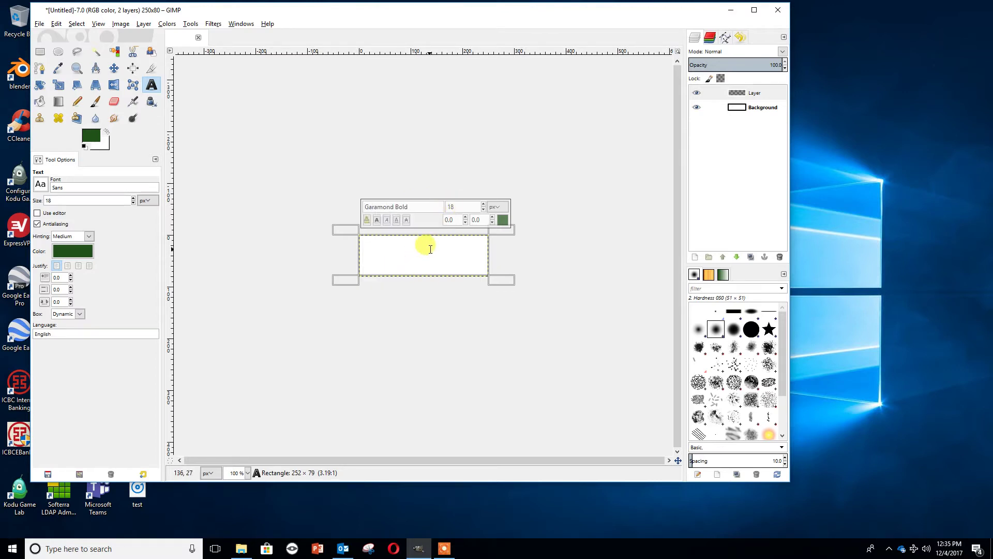
{"action": "left_click", "coordinate": [428, 247]}
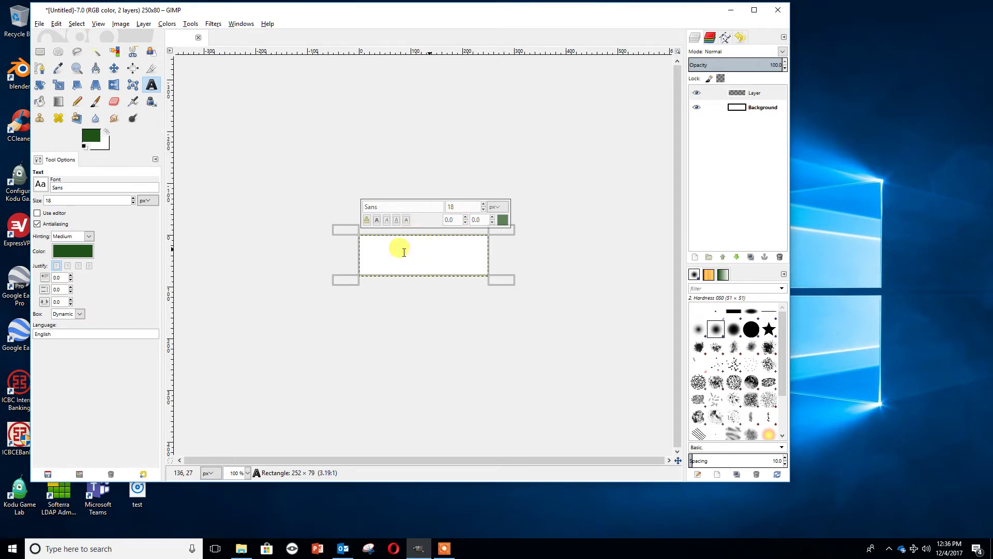
{"action": "left_click", "coordinate": [404, 206]}
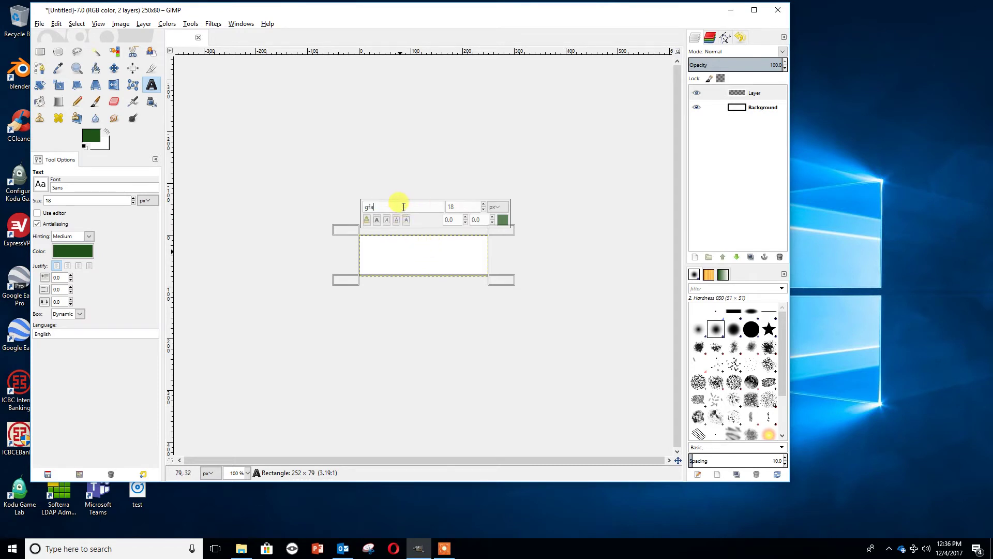
{"action": "type", "text": "ga"}
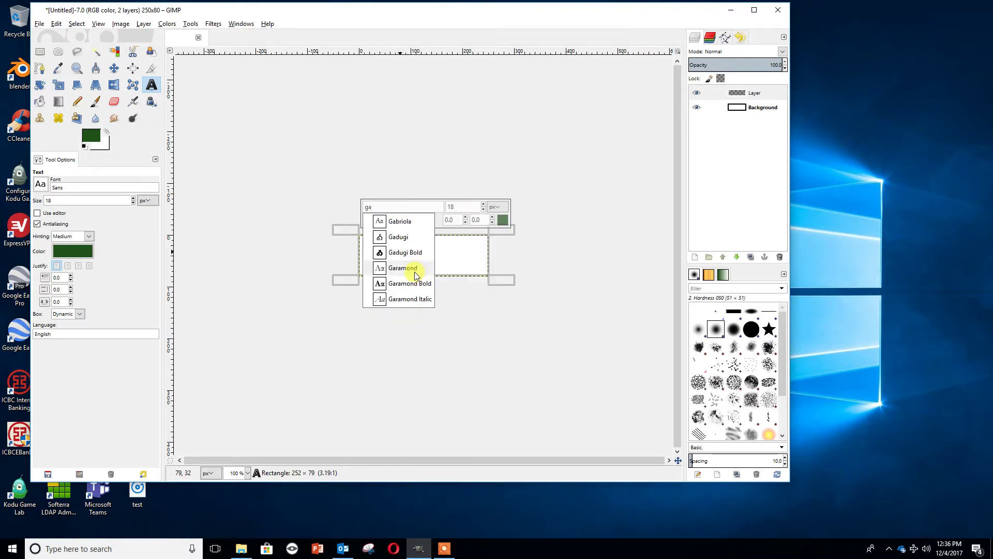
{"action": "left_click", "coordinate": [399, 283]}
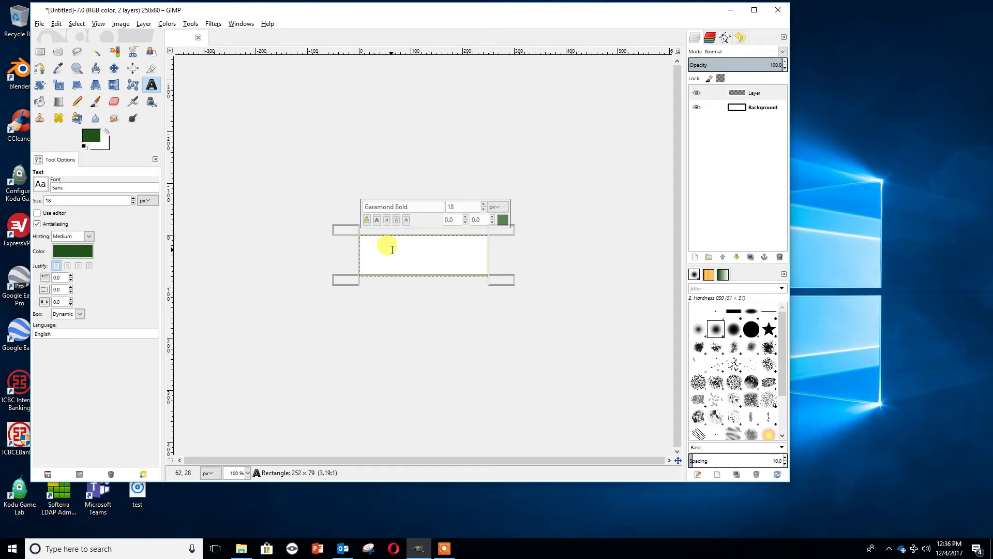
Type 'dysonICT' in the text box, select it, and raise the font size to 55.
{"action": "type", "text": "dysonICT"}
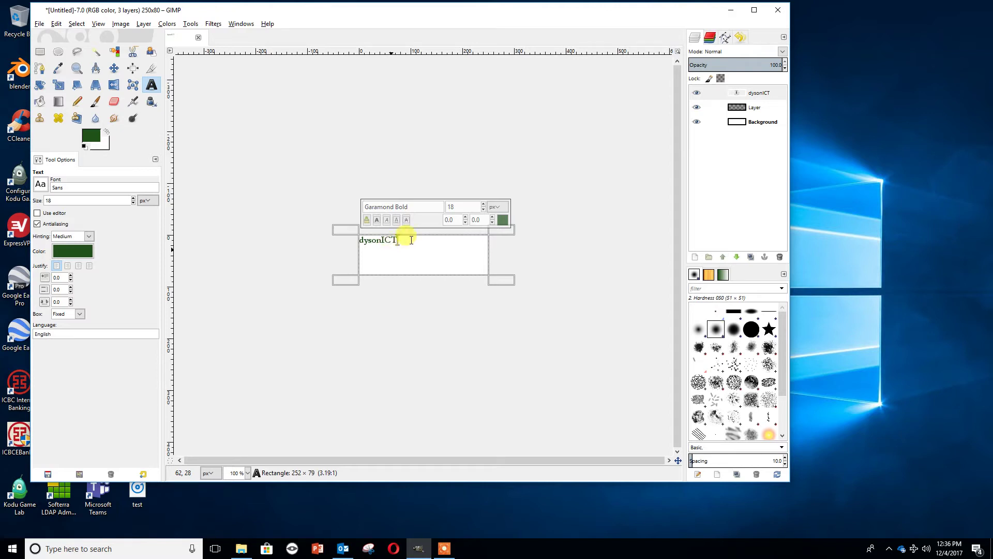
{"action": "left_click_drag", "start_coordinate": [396, 243], "coordinate": [358, 241]}
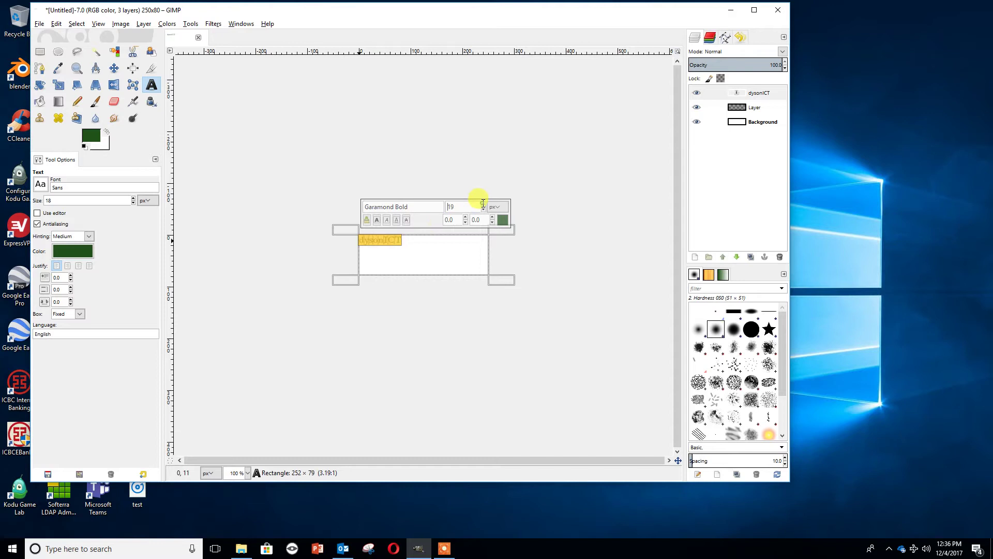
{"action": "scroll", "coordinate": [483, 203], "scroll_direction": "up", "scroll_amount": 12}
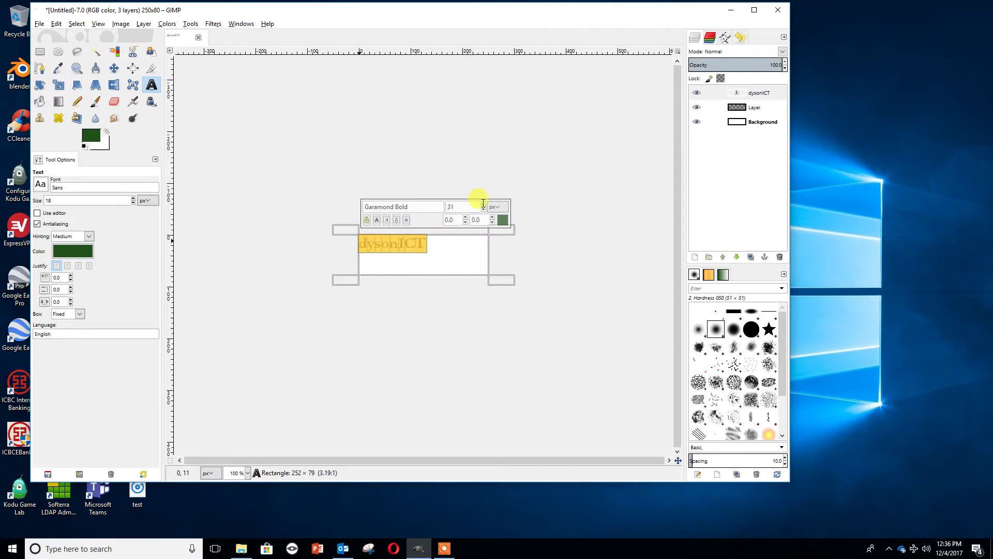
{"action": "scroll", "coordinate": [483, 203], "scroll_direction": "up", "scroll_amount": 11}
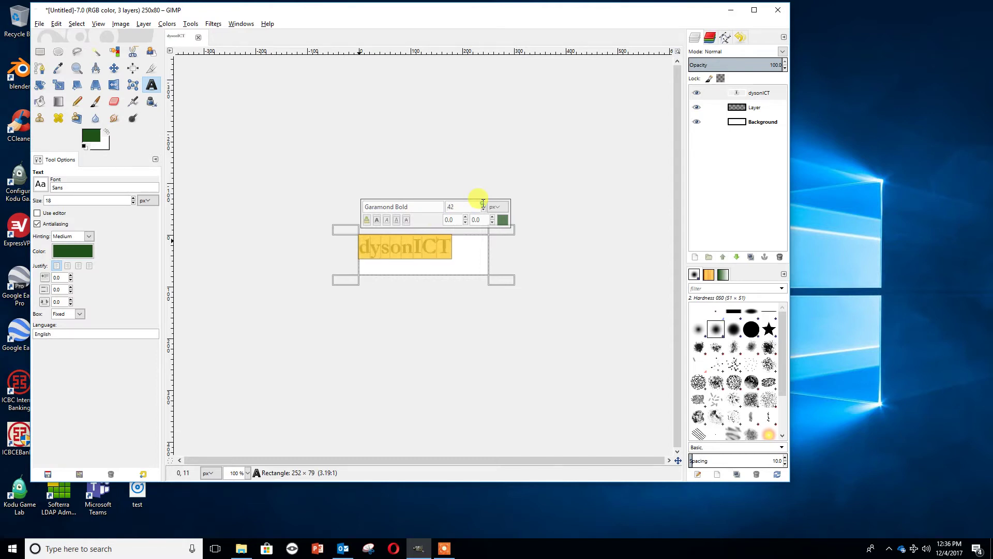
{"action": "scroll", "coordinate": [483, 202], "scroll_direction": "up", "scroll_amount": 7}
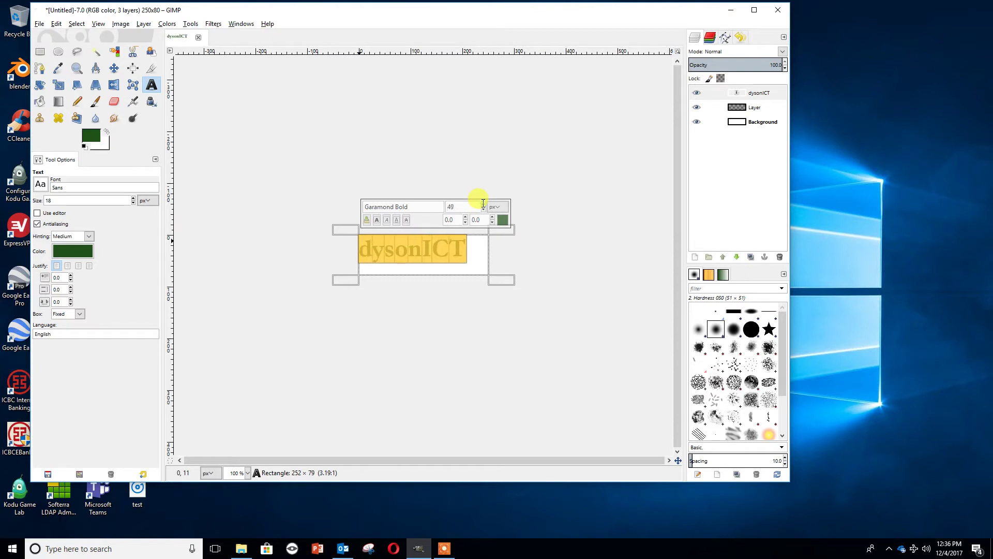
{"action": "scroll", "coordinate": [483, 202], "scroll_direction": "up", "scroll_amount": 6}
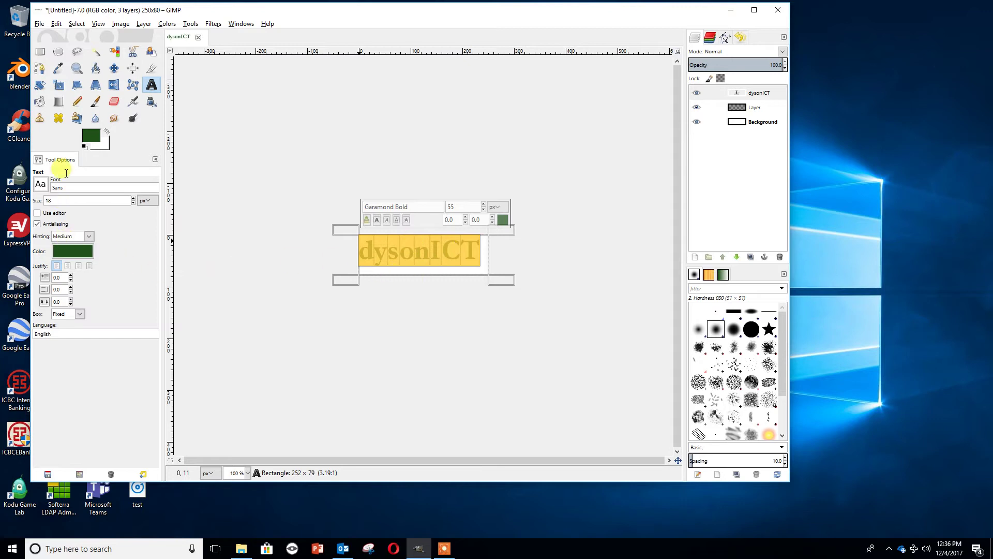
Change the foreground colour from dark green to a magenta pink shade.
{"action": "left_click", "coordinate": [89, 135]}
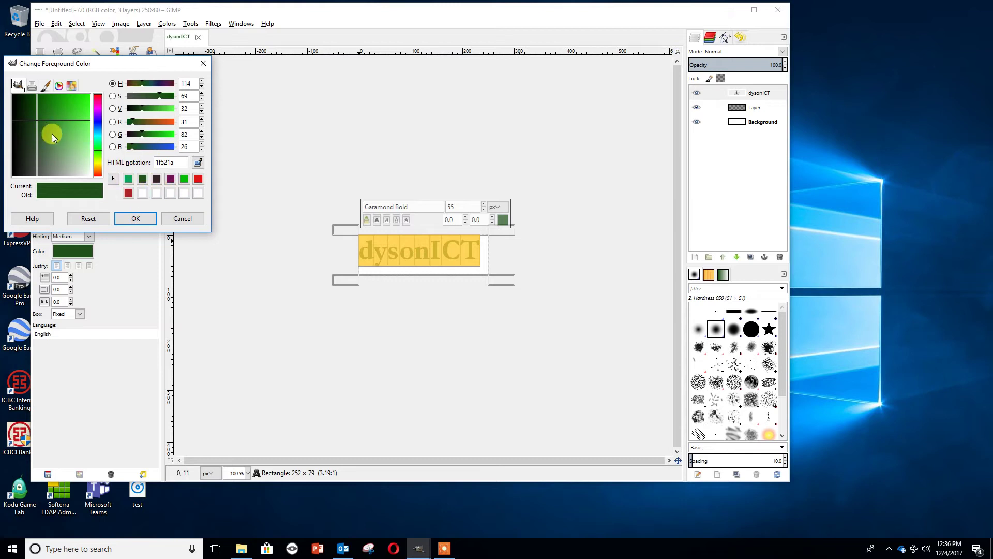
{"action": "left_click_drag", "start_coordinate": [42, 100], "coordinate": [35, 105]}
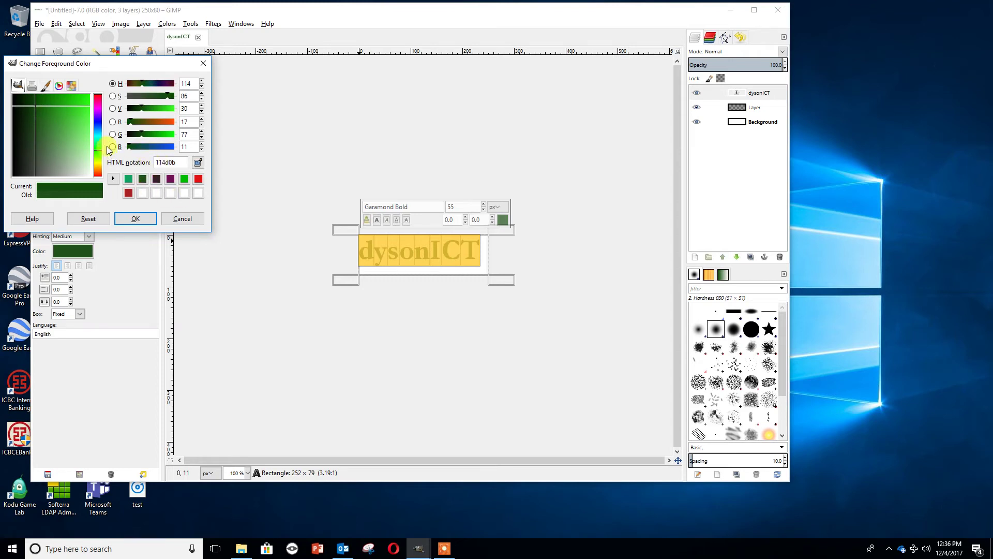
{"action": "left_click", "coordinate": [98, 103]}
{"action": "left_click", "coordinate": [51, 100]}
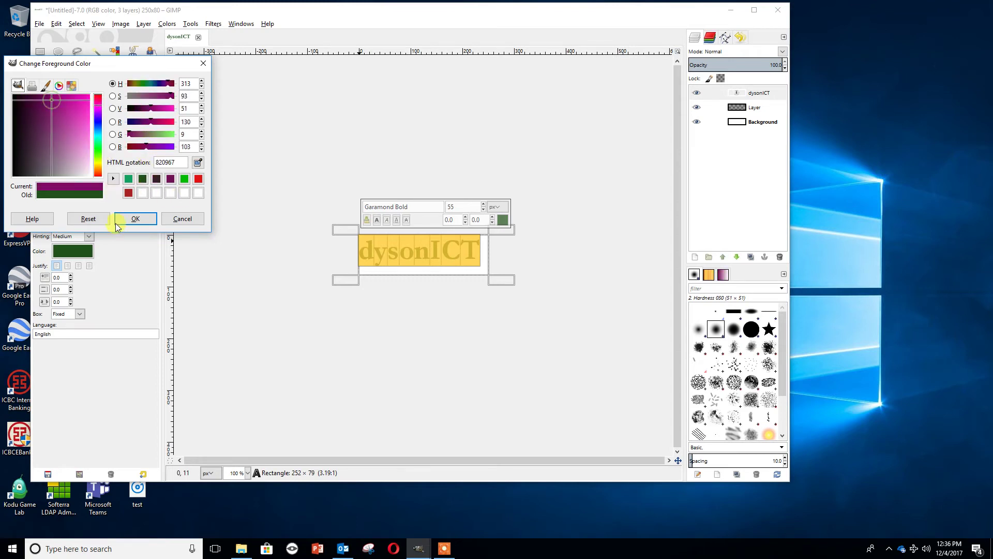
{"action": "left_click", "coordinate": [134, 218]}
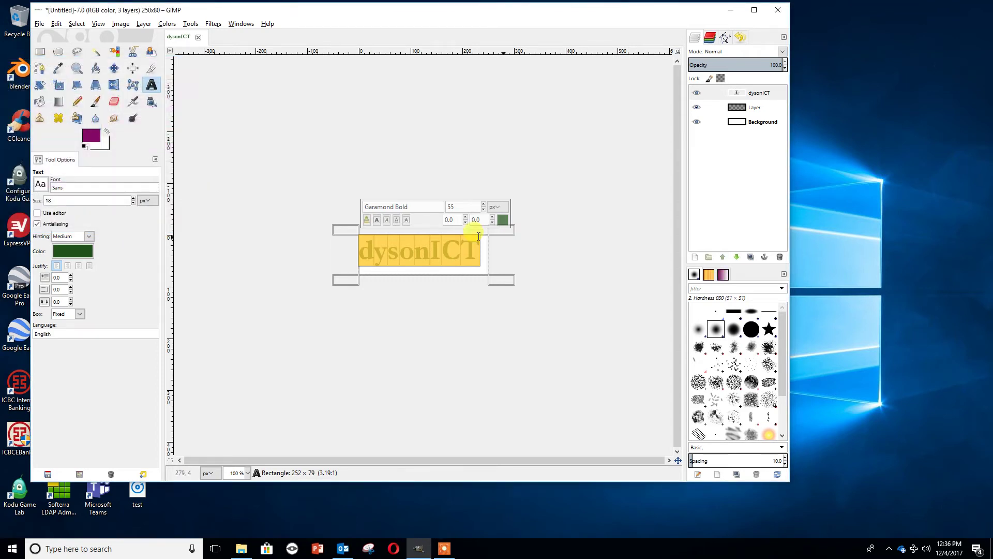
Apply the magenta colour to the whole dysonICT text.
{"action": "left_click", "coordinate": [502, 220]}
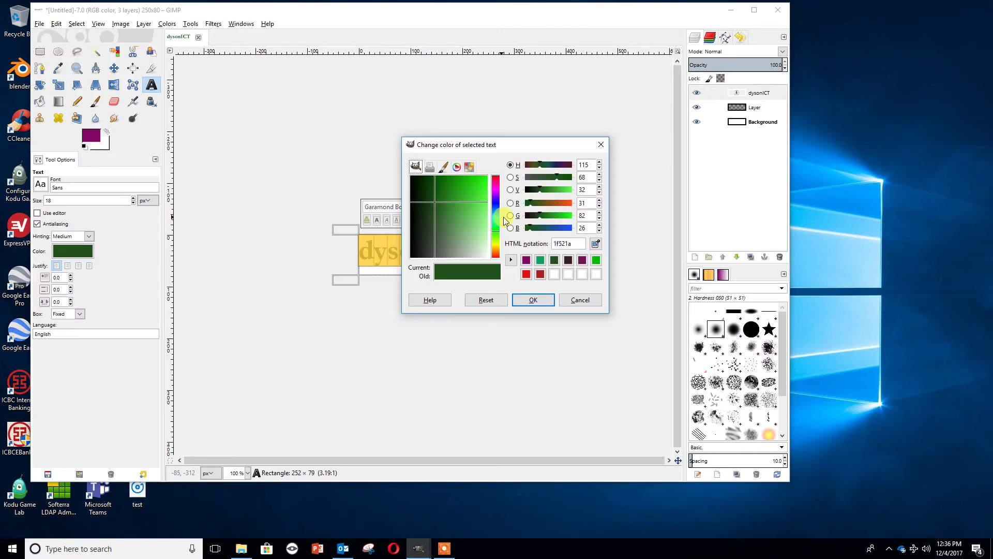
{"action": "left_click", "coordinate": [526, 263]}
{"action": "left_click", "coordinate": [532, 300]}
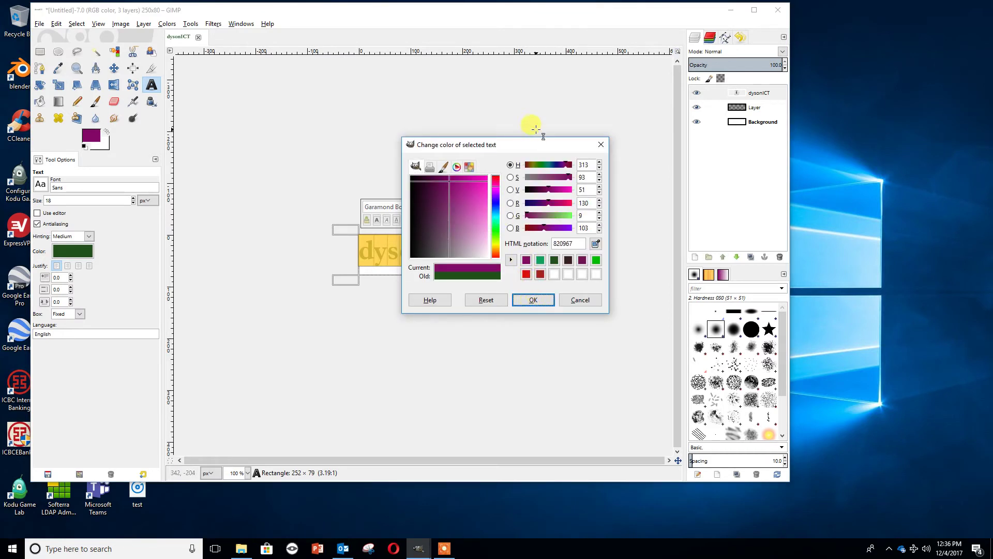
{"action": "left_click_drag", "start_coordinate": [531, 147], "coordinate": [556, 116]}
{"action": "left_click", "coordinate": [558, 269]}
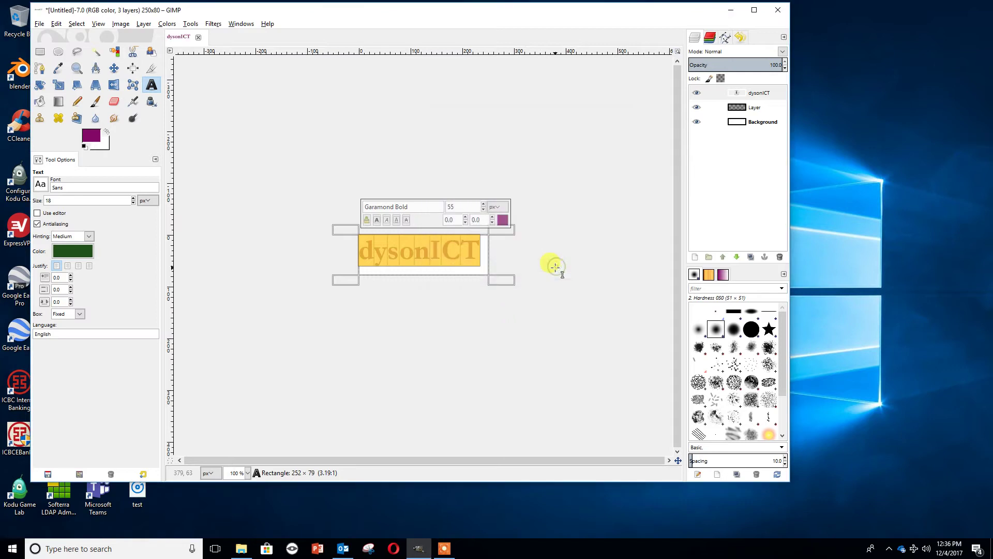
Reopen the dysonICT text and select just the letters ICT.
{"action": "left_click", "coordinate": [521, 195]}
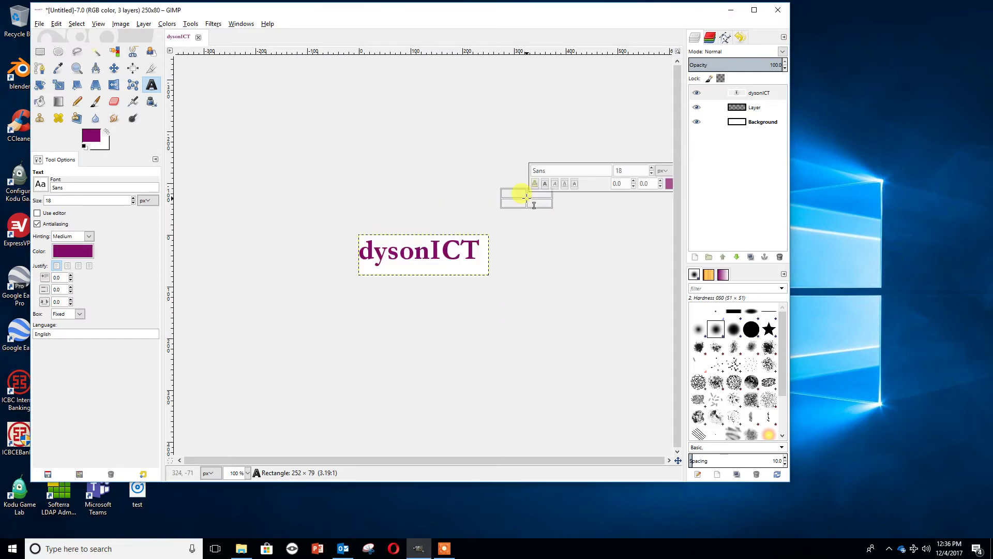
{"action": "left_click", "coordinate": [471, 250]}
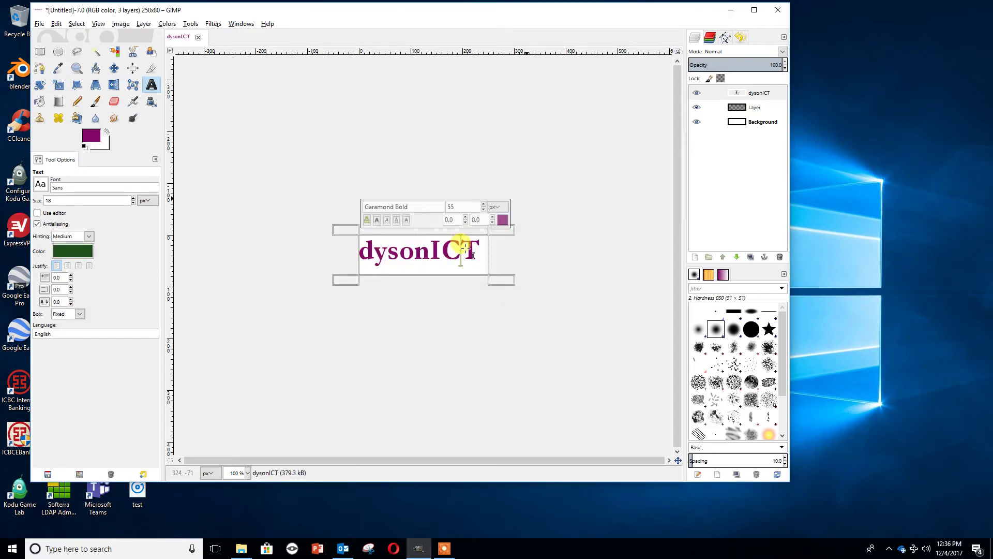
{"action": "key", "text": "ctrl+a"}
{"action": "left_click_drag", "start_coordinate": [480, 258], "coordinate": [430, 259]}
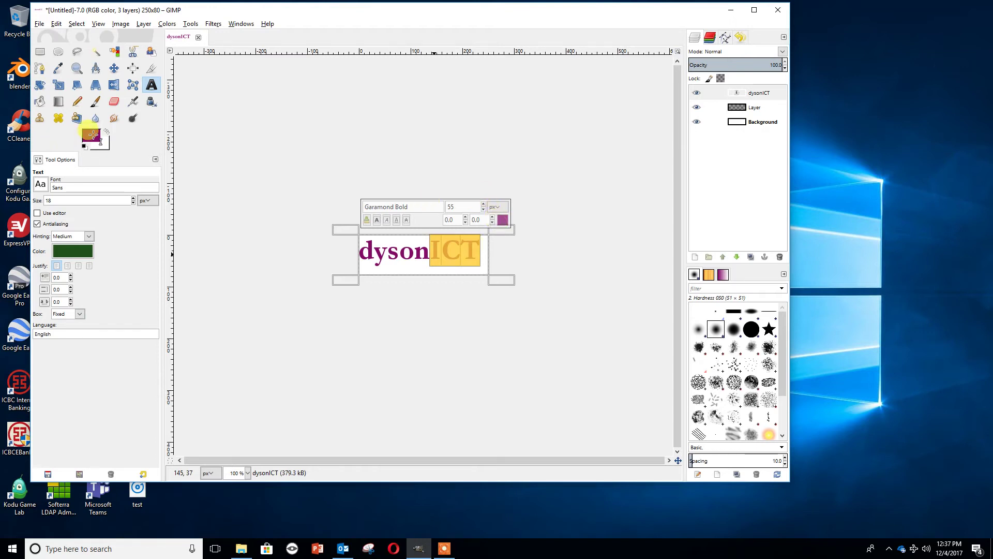
Set the foreground to dark green 1f521a and apply it to the ICT letters.
{"action": "left_click", "coordinate": [92, 134]}
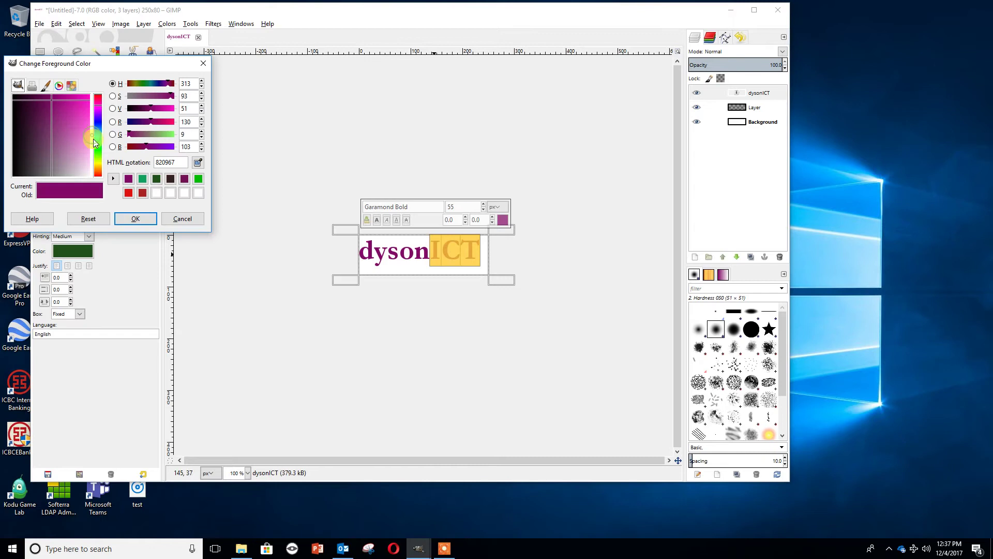
{"action": "left_click", "coordinate": [156, 180]}
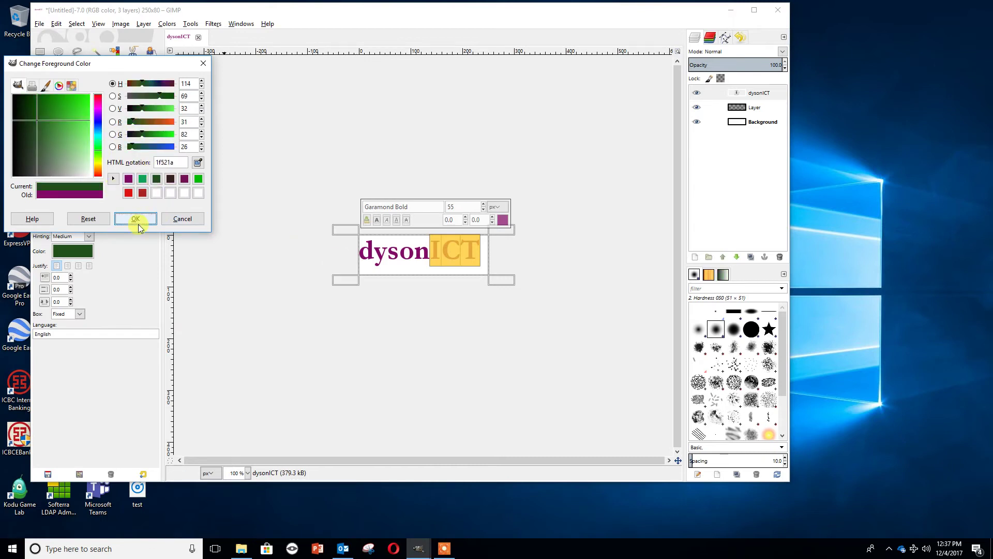
{"action": "left_click", "coordinate": [134, 220]}
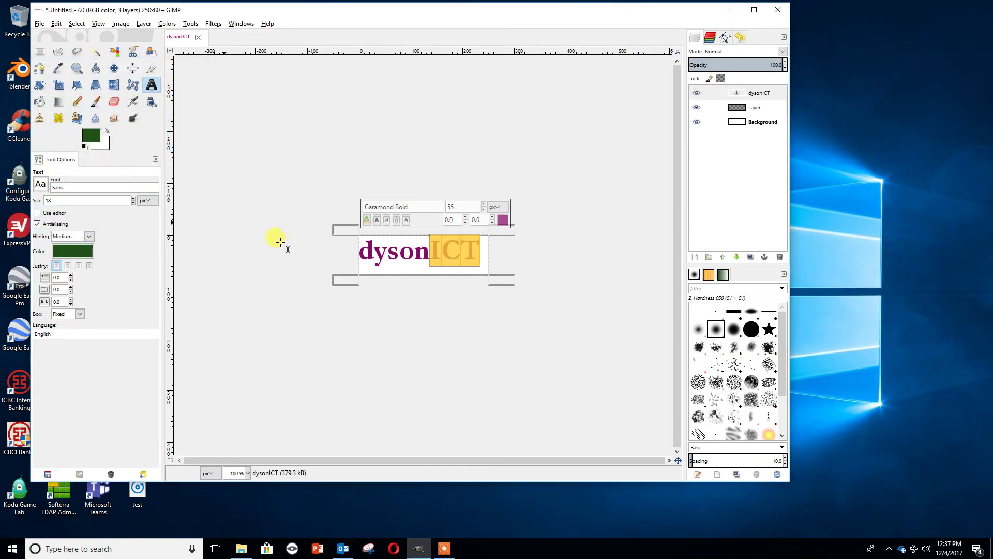
{"action": "left_click", "coordinate": [500, 219]}
{"action": "left_click", "coordinate": [524, 262]}
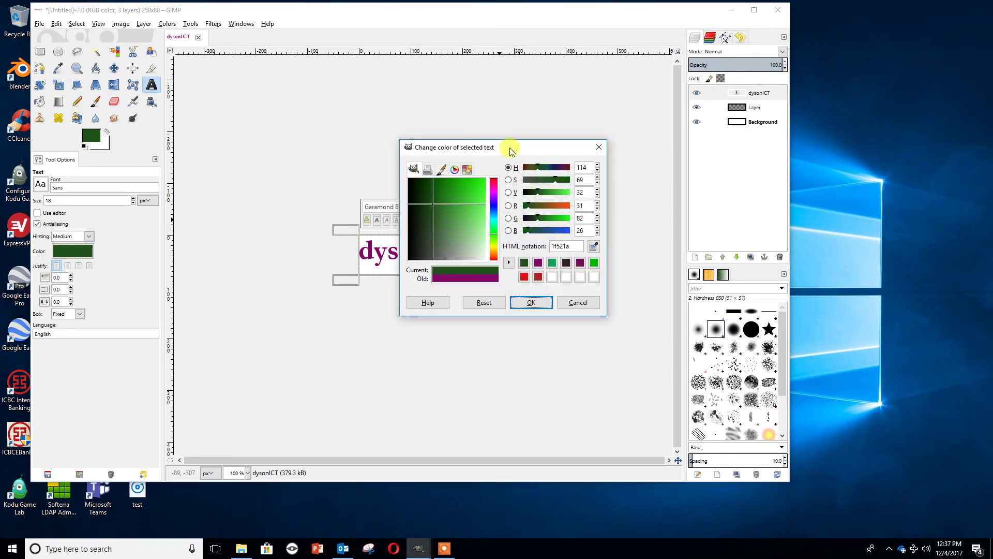
{"action": "left_click_drag", "start_coordinate": [510, 150], "coordinate": [516, 127]}
{"action": "left_click", "coordinate": [534, 278]}
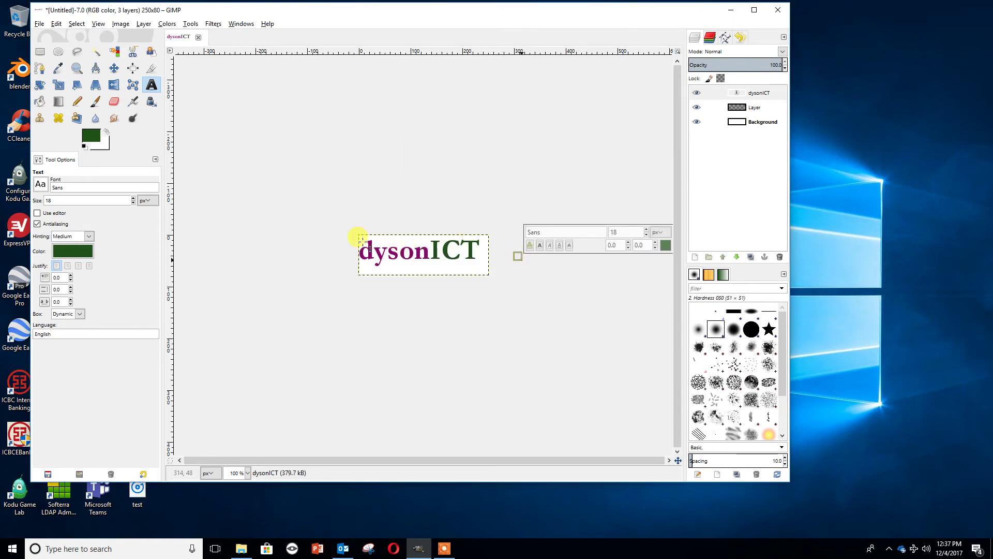
Shift the dysonICT text layer slightly with the Move tool so it sits more centrally.
{"action": "left_click", "coordinate": [113, 68]}
{"action": "left_click_drag", "start_coordinate": [215, 11], "coordinate": [200, 8]}
{"action": "left_click", "coordinate": [444, 549]}
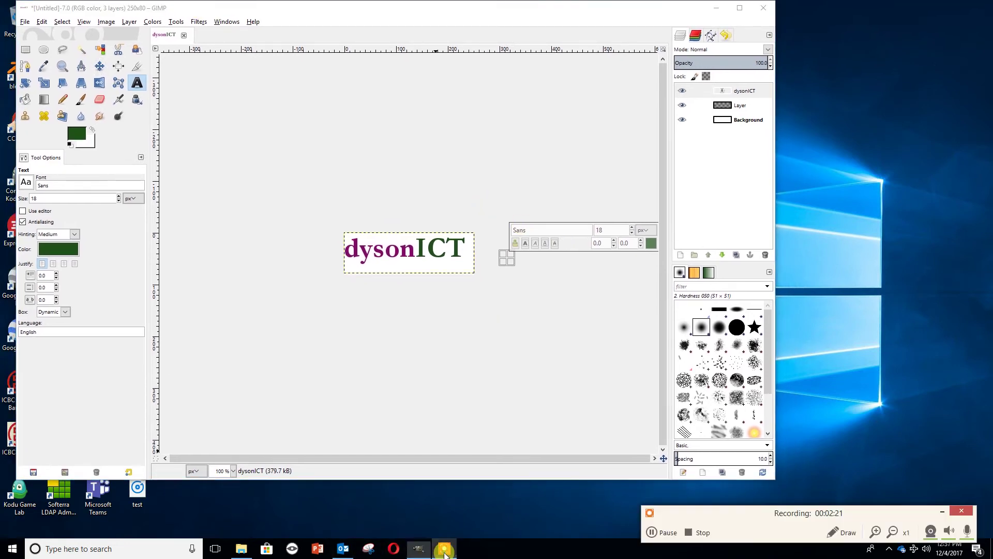
{"action": "left_click", "coordinate": [105, 65]}
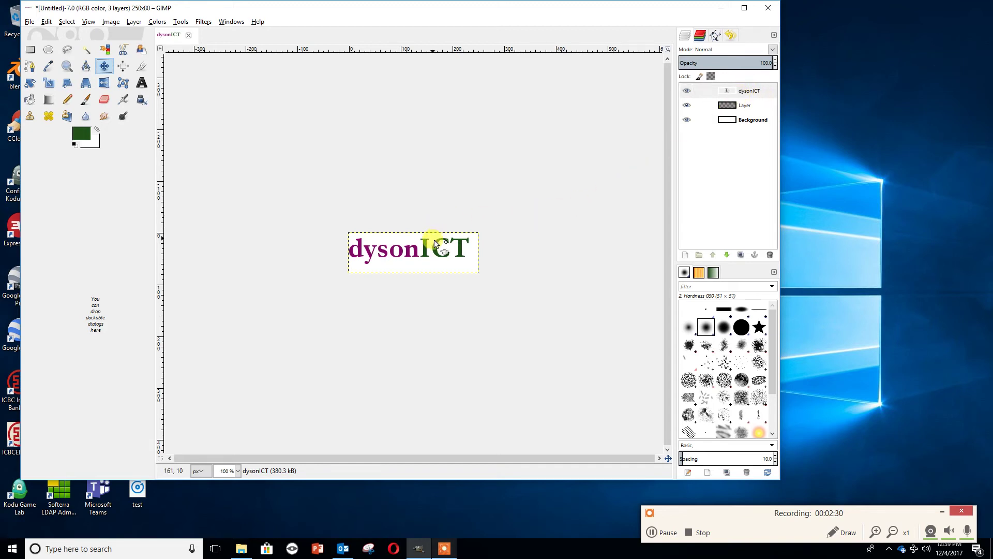
{"action": "left_click_drag", "start_coordinate": [415, 251], "coordinate": [418, 251]}
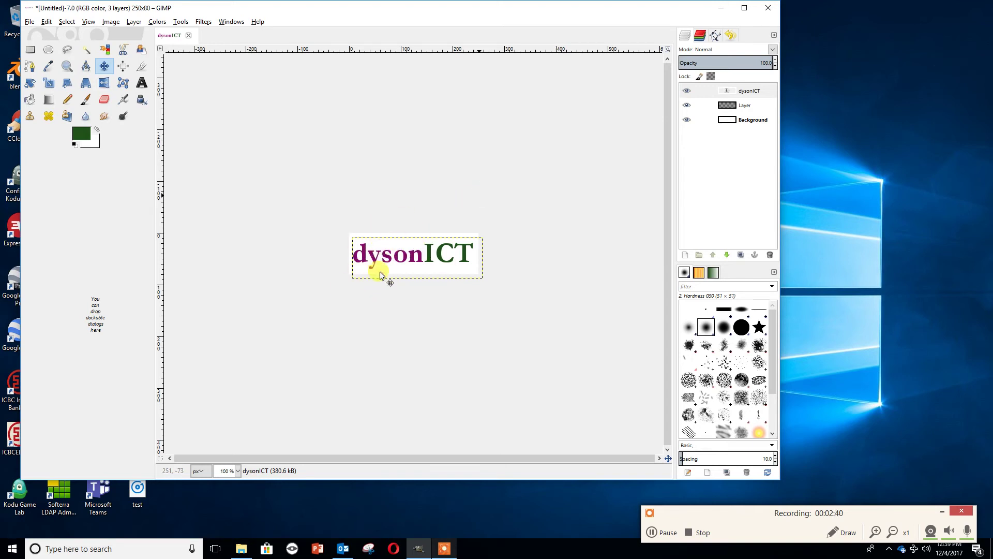
Delete the white Background layer so the logo sits on transparency.
{"action": "left_click", "coordinate": [744, 123]}
{"action": "right_click", "coordinate": [744, 122]}
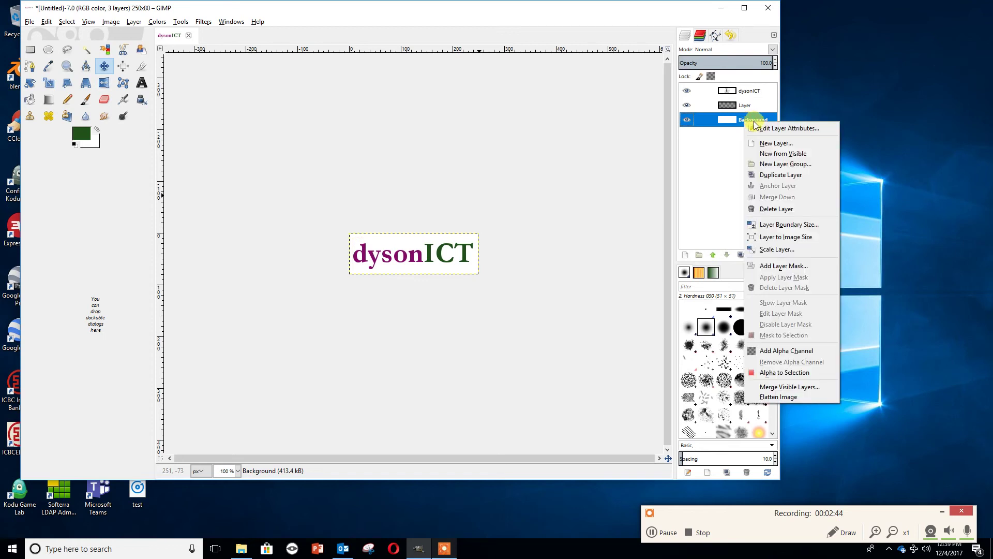
{"action": "left_click", "coordinate": [787, 209]}
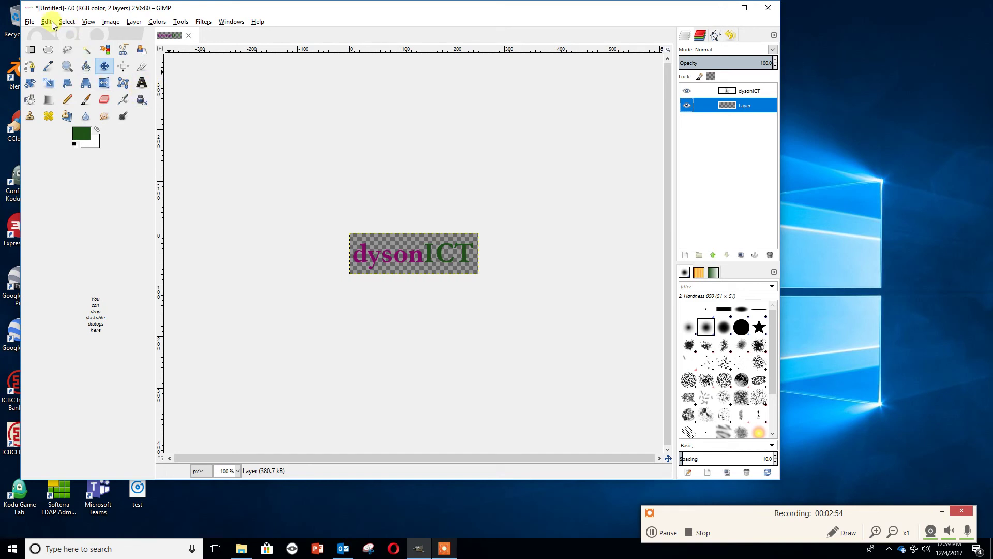
Save the image to the Desktop as dysonict.xcf.
{"action": "left_click", "coordinate": [30, 22]}
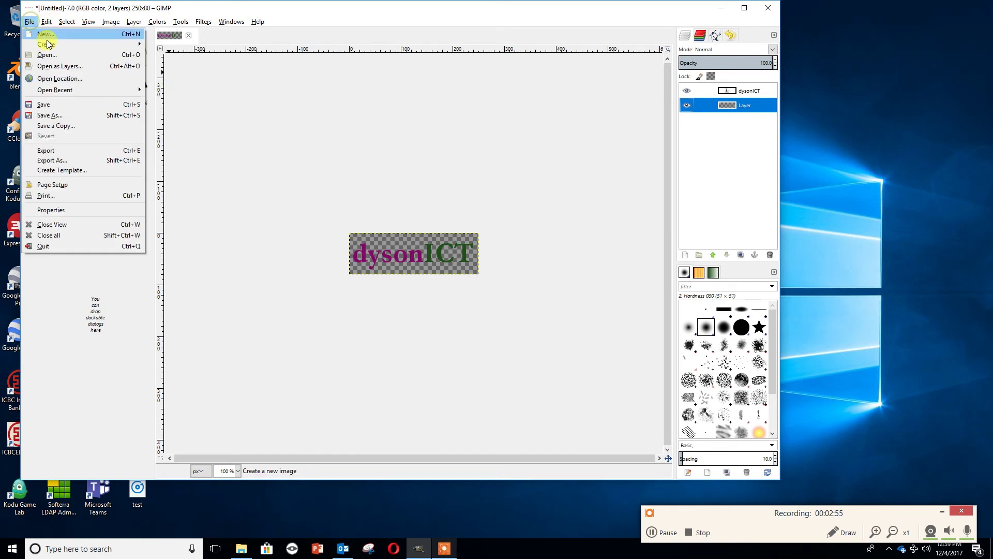
{"action": "left_click", "coordinate": [66, 109]}
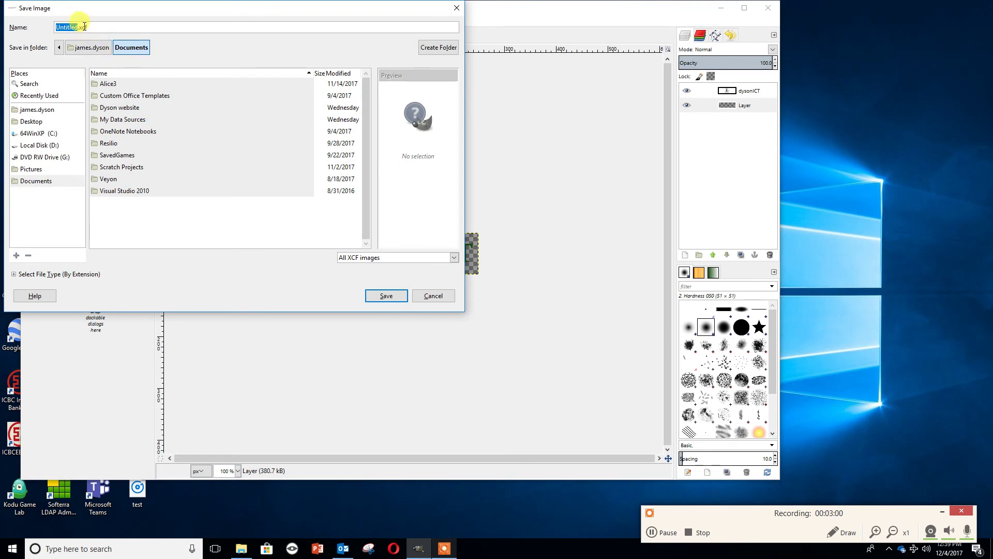
{"action": "left_click", "coordinate": [42, 123]}
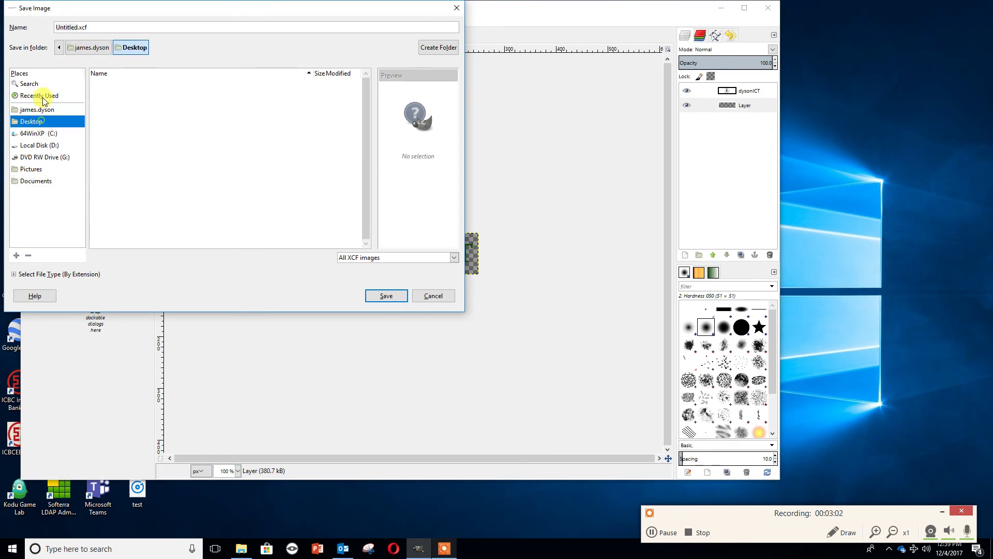
{"action": "left_click", "coordinate": [78, 28]}
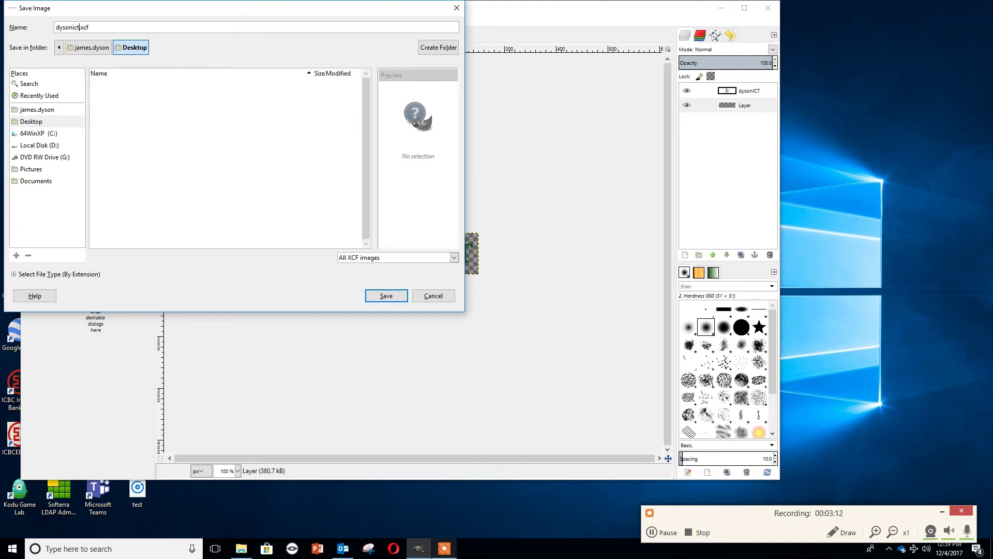
{"action": "left_click", "coordinate": [387, 295]}
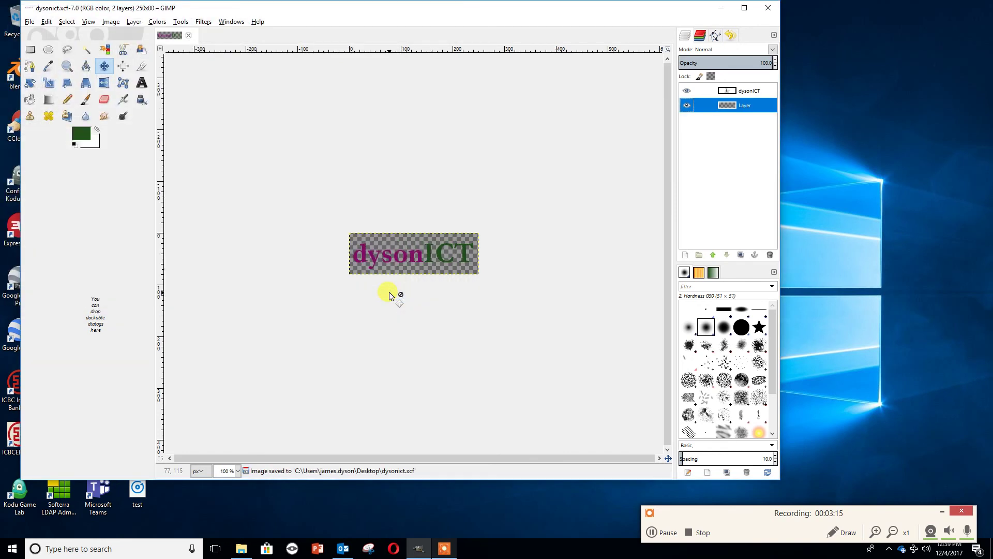
Export the logo to the Desktop as dysonict.png with PNG compression level 9.
{"action": "left_click", "coordinate": [30, 22]}
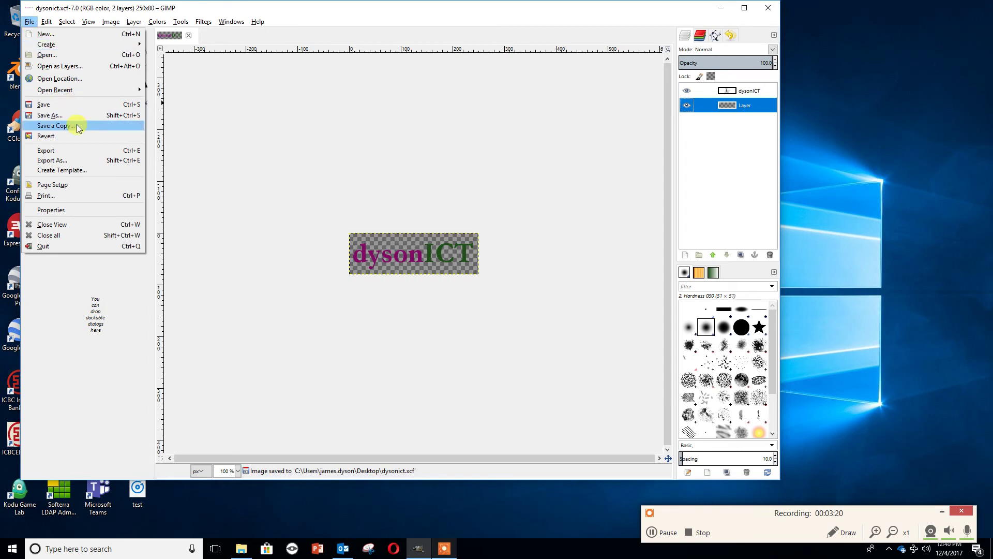
{"action": "left_click", "coordinate": [77, 161]}
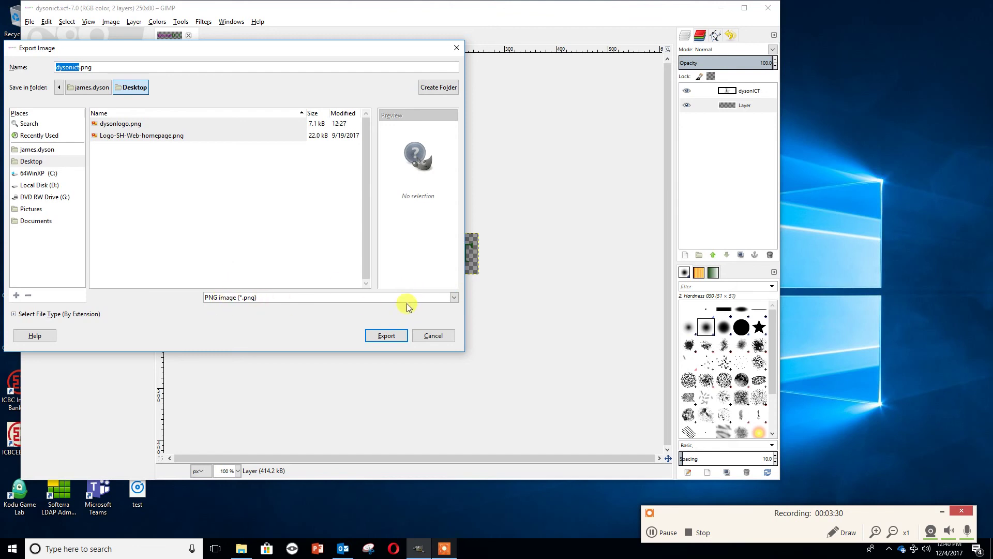
{"action": "left_click", "coordinate": [398, 337]}
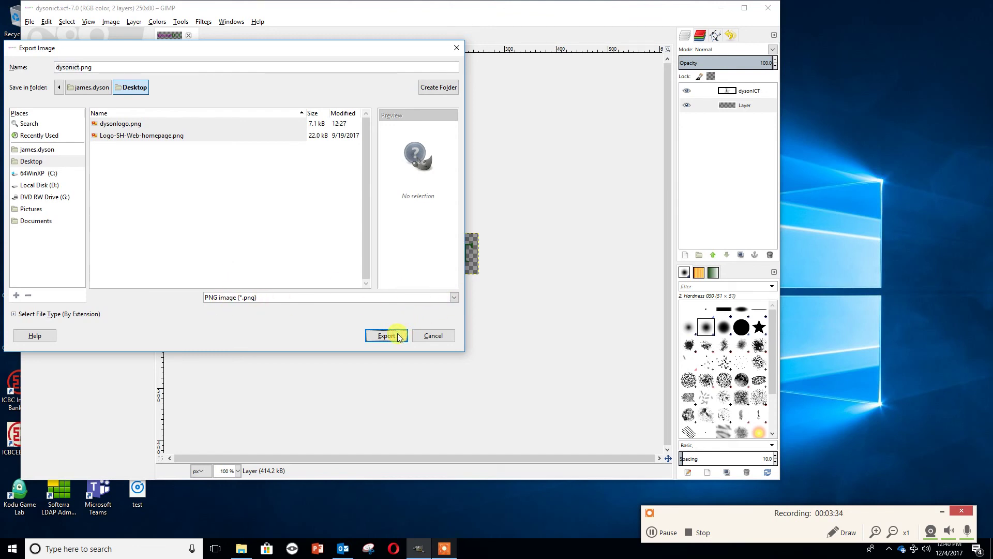
{"action": "left_click_drag", "start_coordinate": [292, 46], "coordinate": [365, 43]}
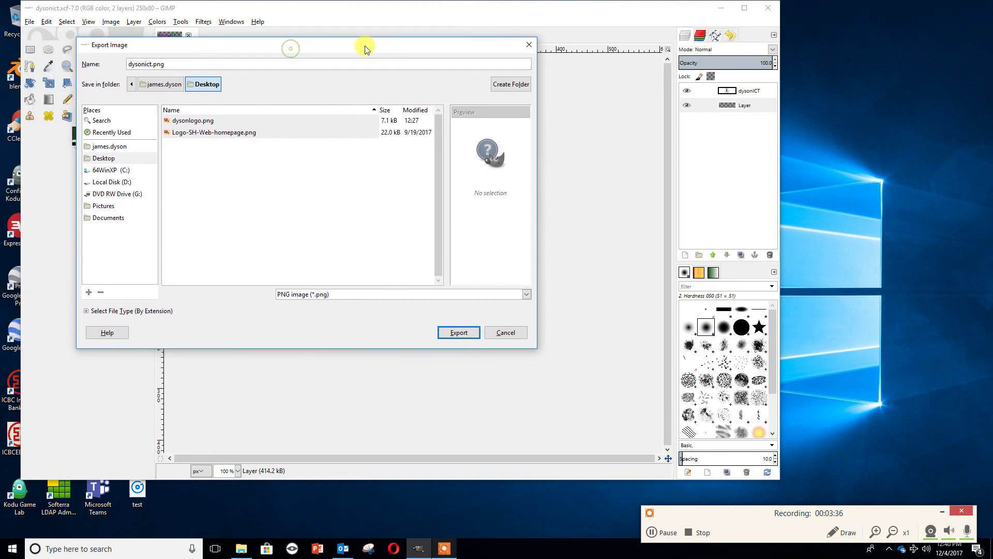
{"action": "left_click", "coordinate": [450, 332]}
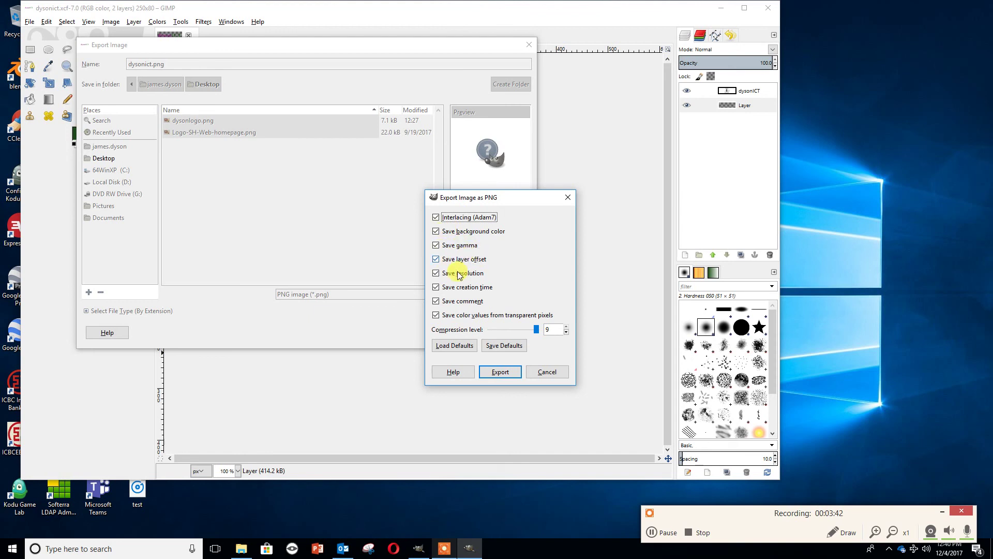
{"action": "left_click", "coordinate": [500, 372]}
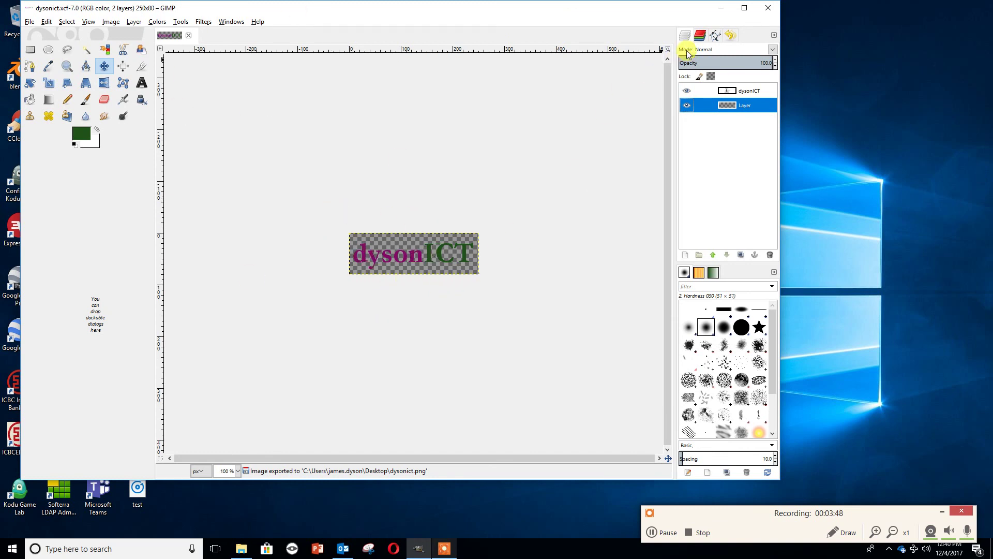
Minimise GIMP and open the exported dysonict.png from the desktop in Photos to verify the logo.
{"action": "left_click", "coordinate": [721, 10]}
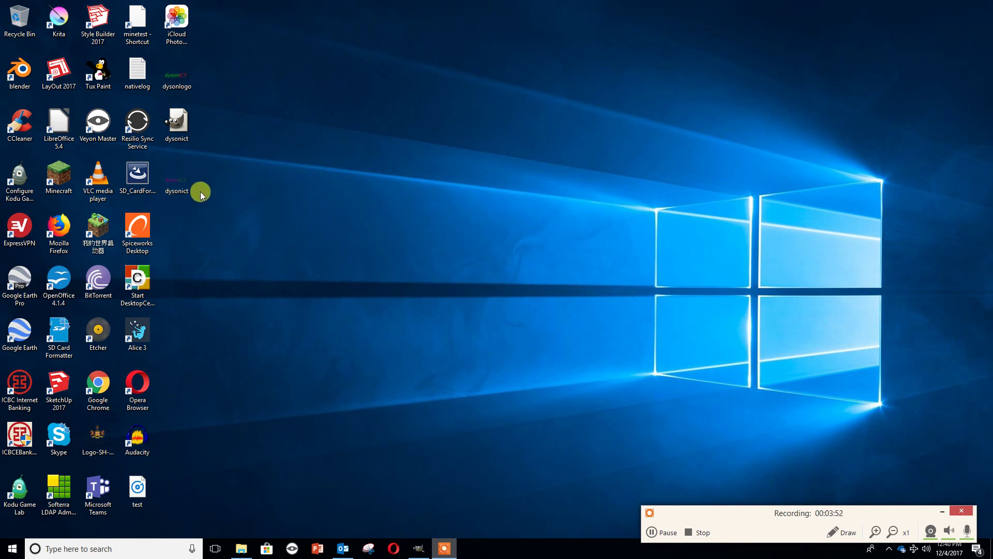
{"action": "double_click", "coordinate": [183, 180]}
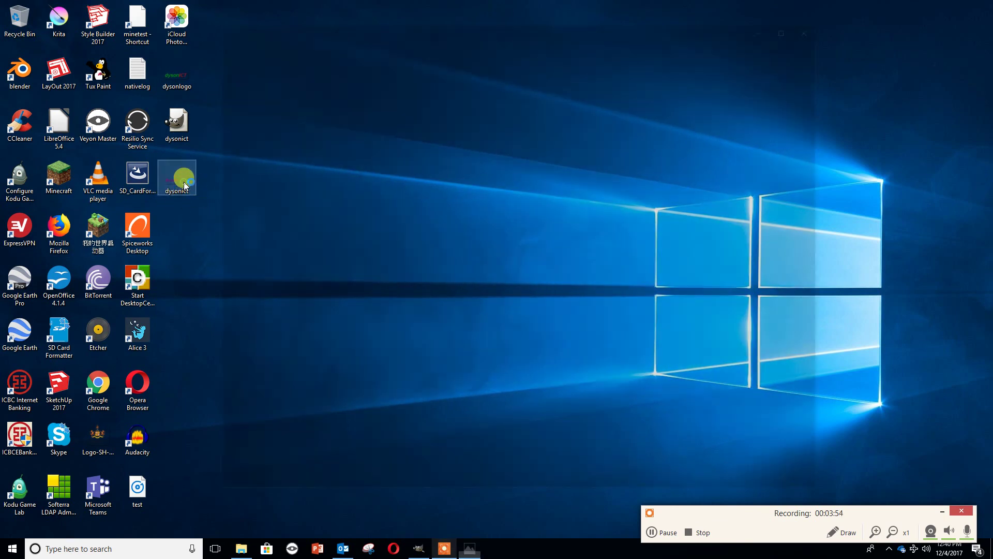